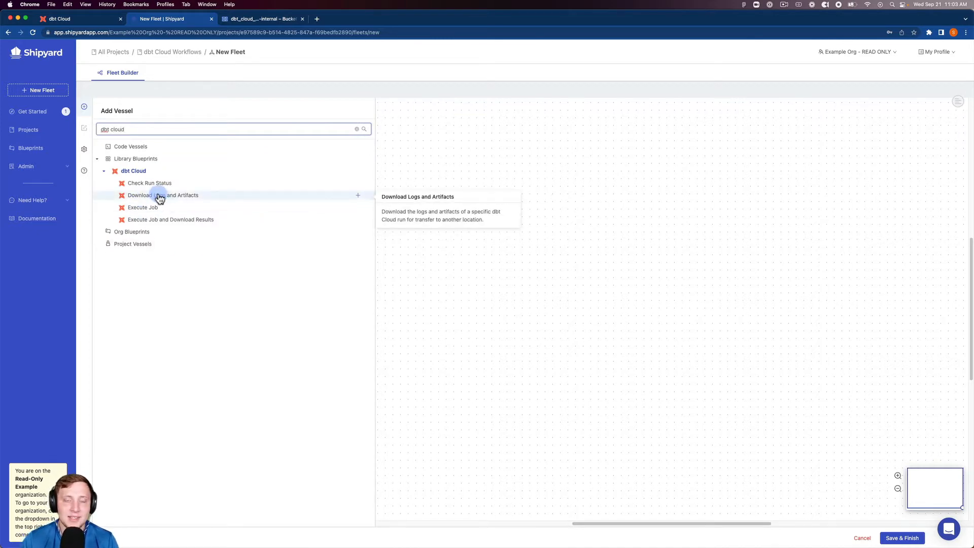
- Add a dbt Cloud Download Logs and Artifacts vessel to the fleet and name it "Download dbt Cloud Artifacts"
{"action": "left_click_drag", "start_coordinate": [159, 197], "coordinate": [193, 214]}
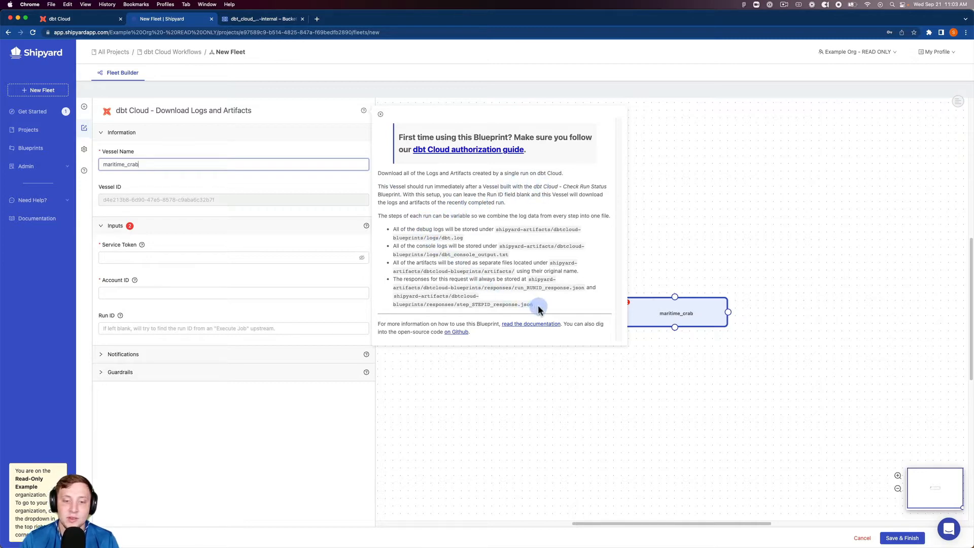
{"action": "left_click_drag", "start_coordinate": [537, 306], "coordinate": [426, 247]}
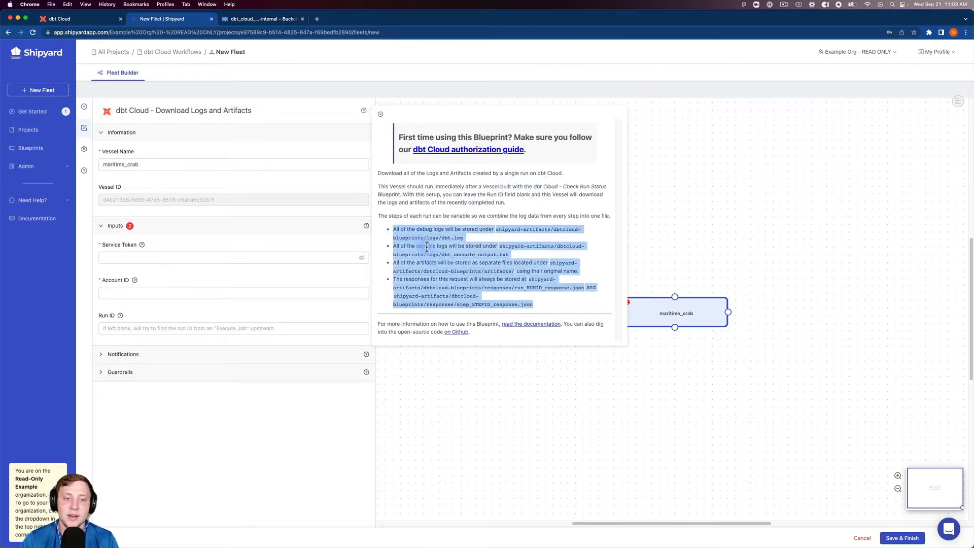
{"action": "left_click", "coordinate": [436, 251]}
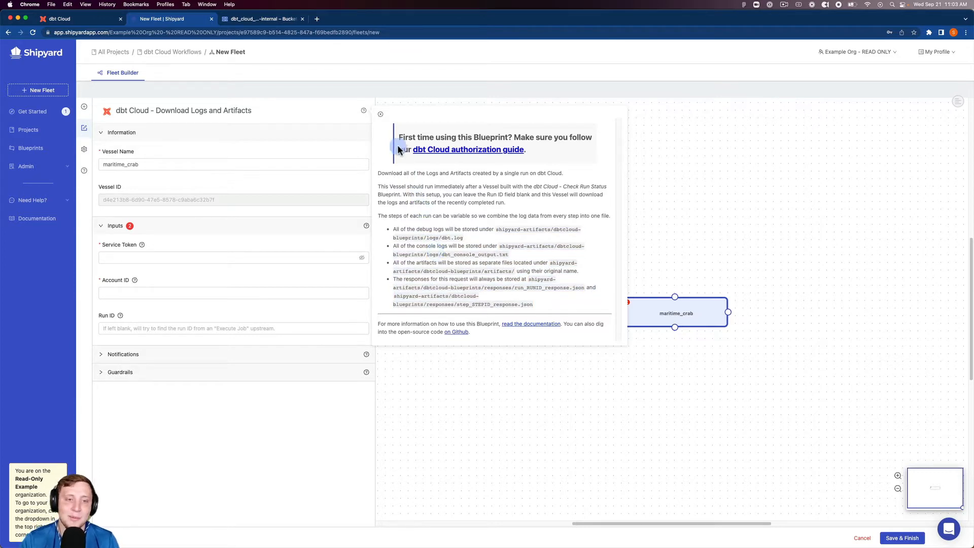
{"action": "double_click", "coordinate": [230, 167]}
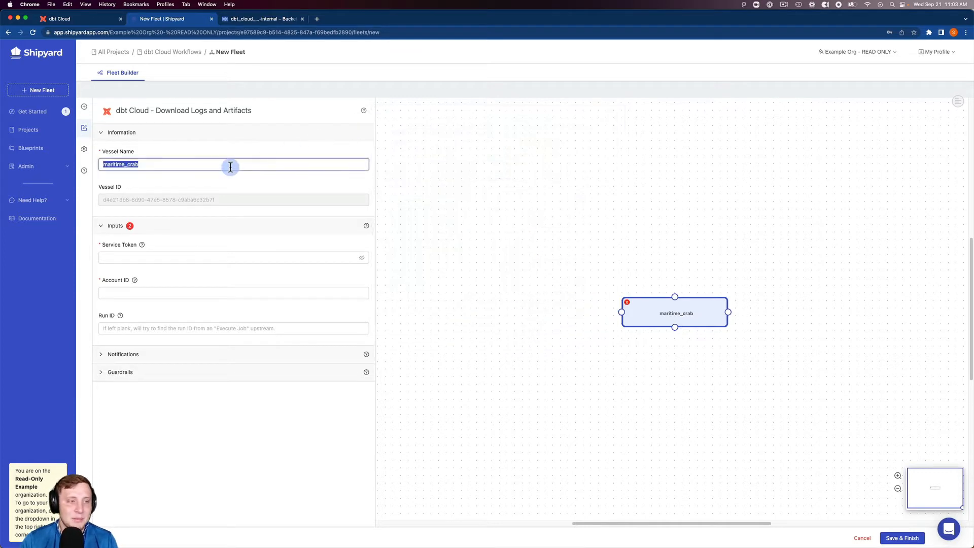
{"action": "type", "text": "Download db"}
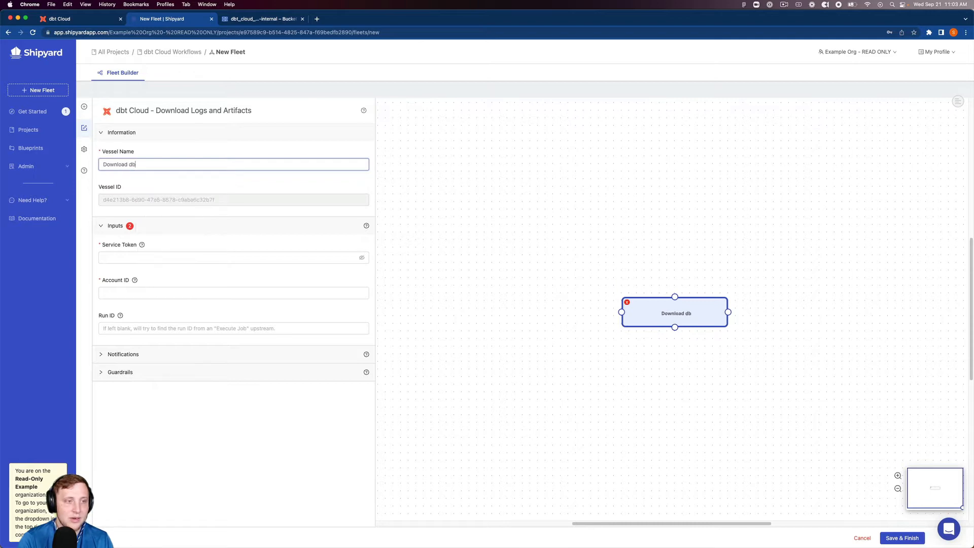
{"action": "type", "text": "t Cloud Art"}
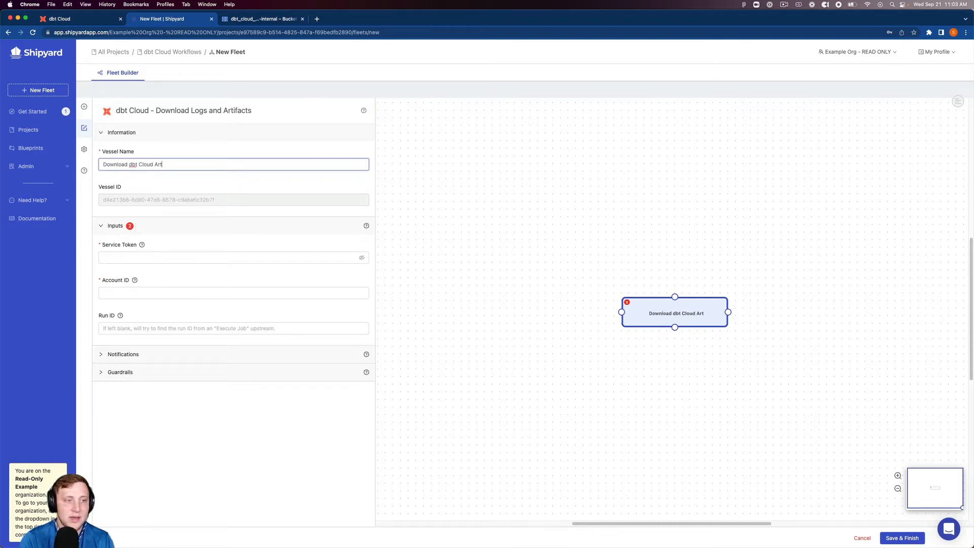
{"action": "type", "text": "ifacts"}
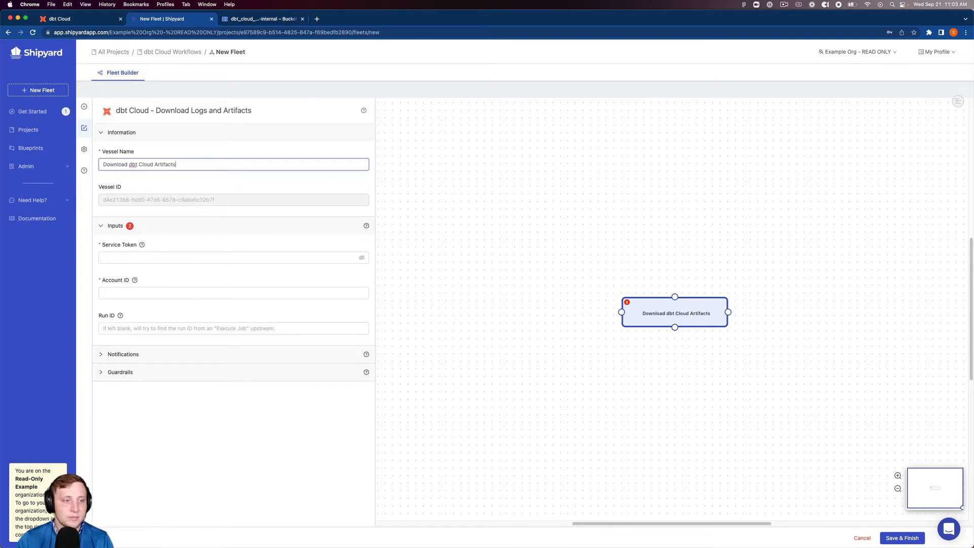
- Enter the dbt Cloud service token and the account ID in the download vessel's inputs
{"action": "left_click", "coordinate": [130, 257]}
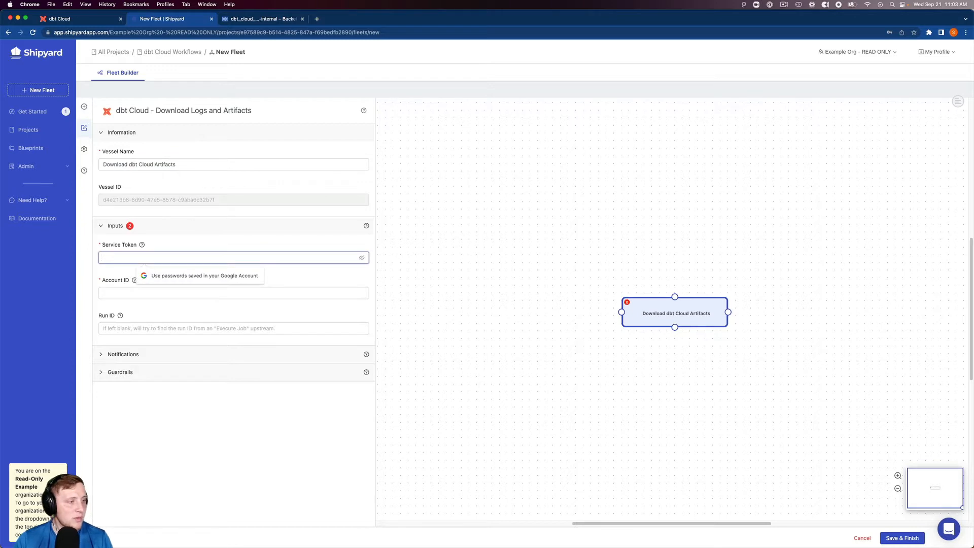
{"action": "key", "text": "super+v"}
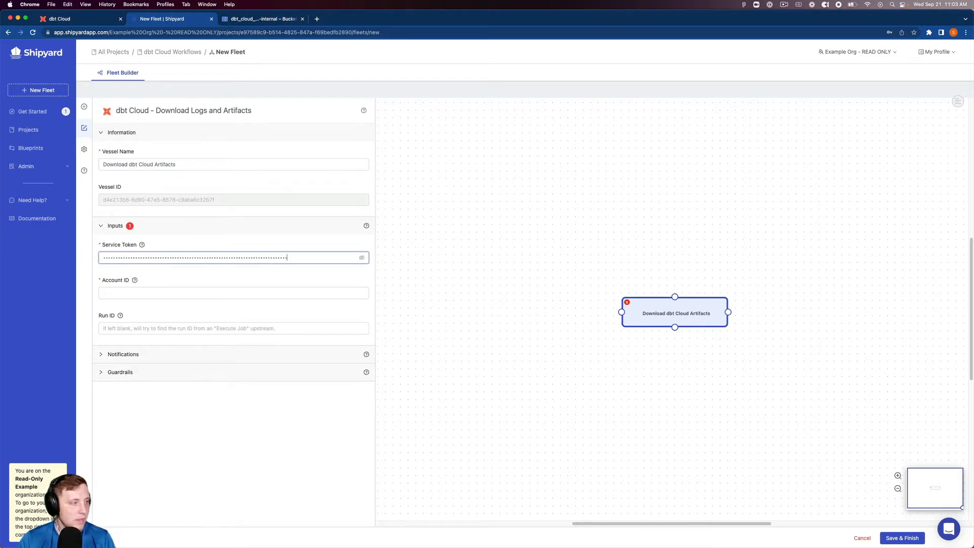
{"action": "left_click", "coordinate": [142, 293]}
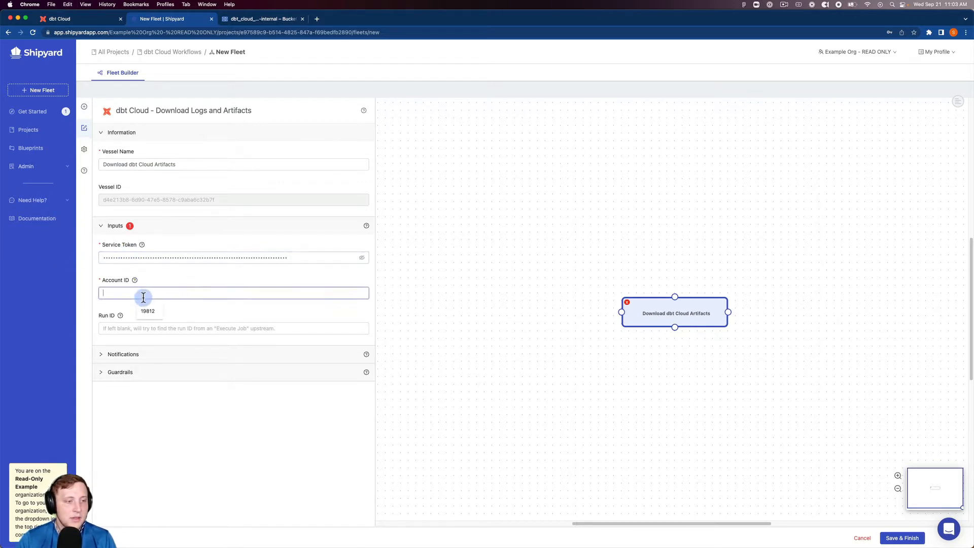
{"action": "type", "text": "19812"}
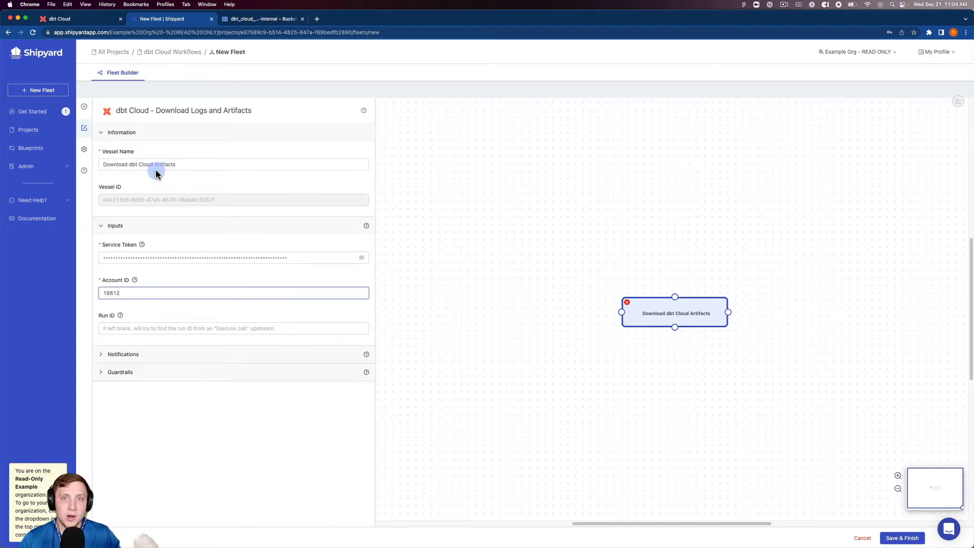
- Copy run ID 83540517 from the open dbt Cloud run's URL and paste it as the download vessel's Run ID in Shipyard
{"action": "left_click", "coordinate": [101, 20]}
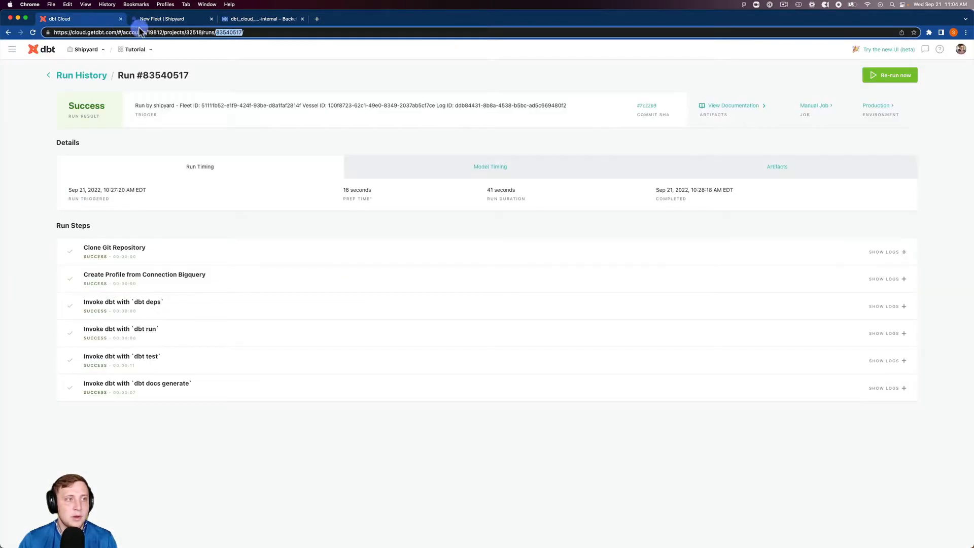
{"action": "double_click", "coordinate": [231, 33]}
{"action": "right_click", "coordinate": [231, 32]}
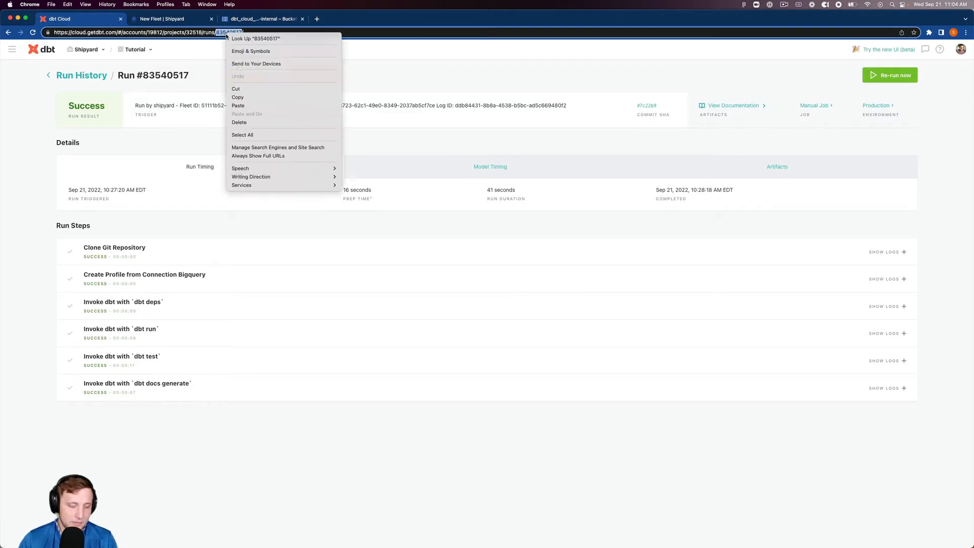
{"action": "left_click", "coordinate": [250, 97]}
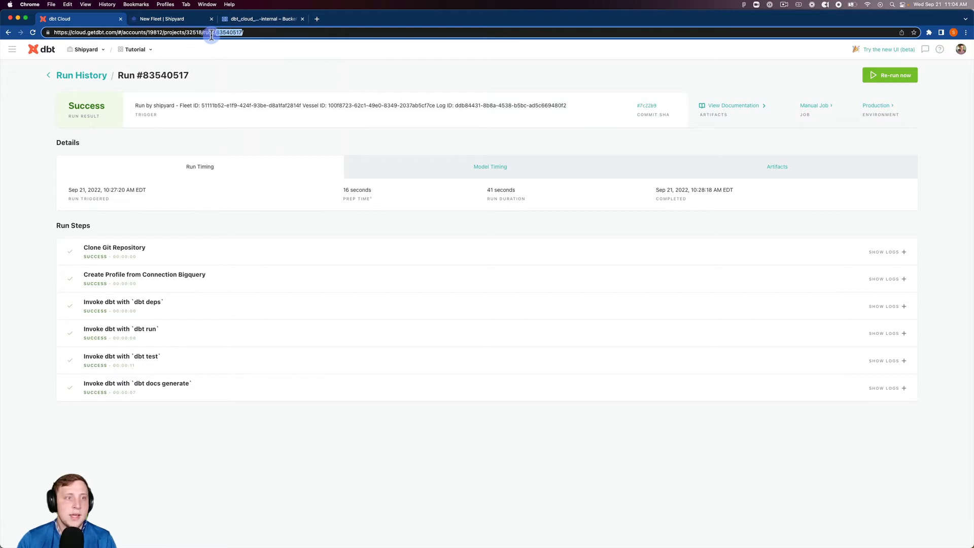
{"action": "left_click", "coordinate": [192, 19]}
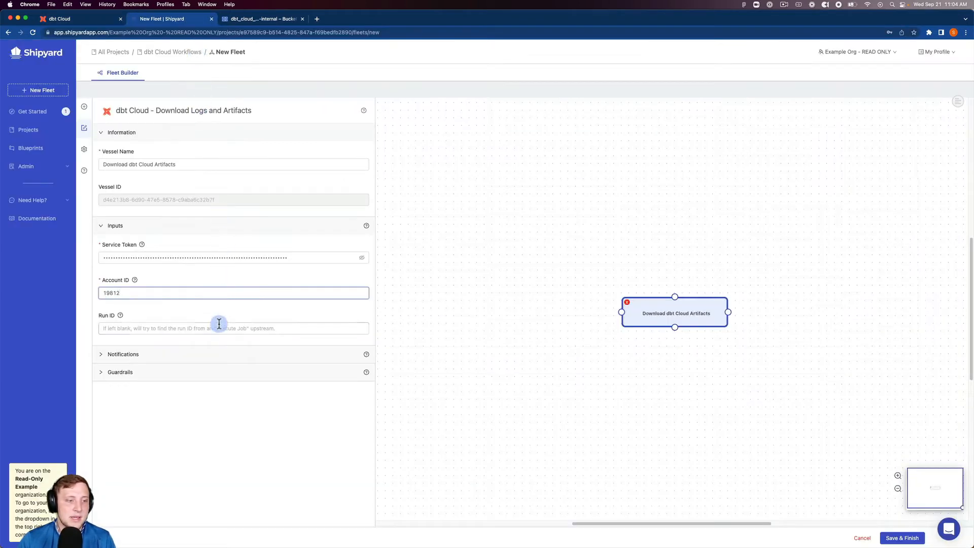
{"action": "left_click", "coordinate": [218, 328]}
{"action": "key", "text": "super+v"}
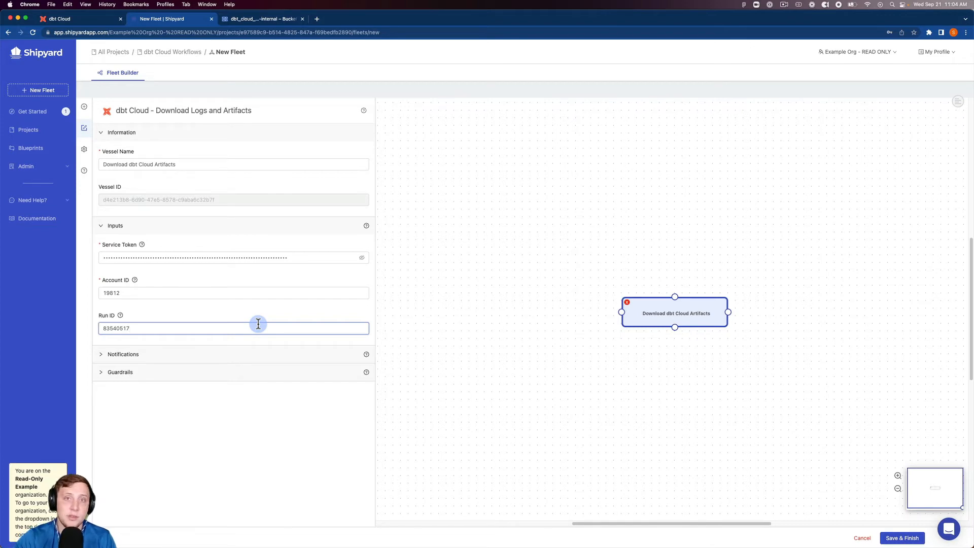
- Review the download vessel's notification and guardrail settings
{"action": "left_click", "coordinate": [201, 363]}
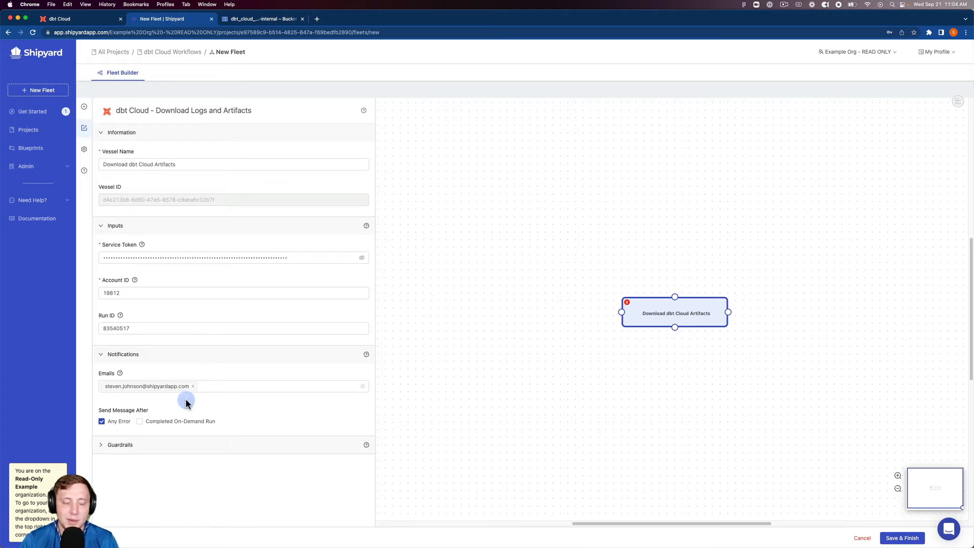
{"action": "left_click", "coordinate": [179, 442]}
{"action": "scroll", "coordinate": [183, 426], "scroll_direction": "down", "scroll_amount": 2}
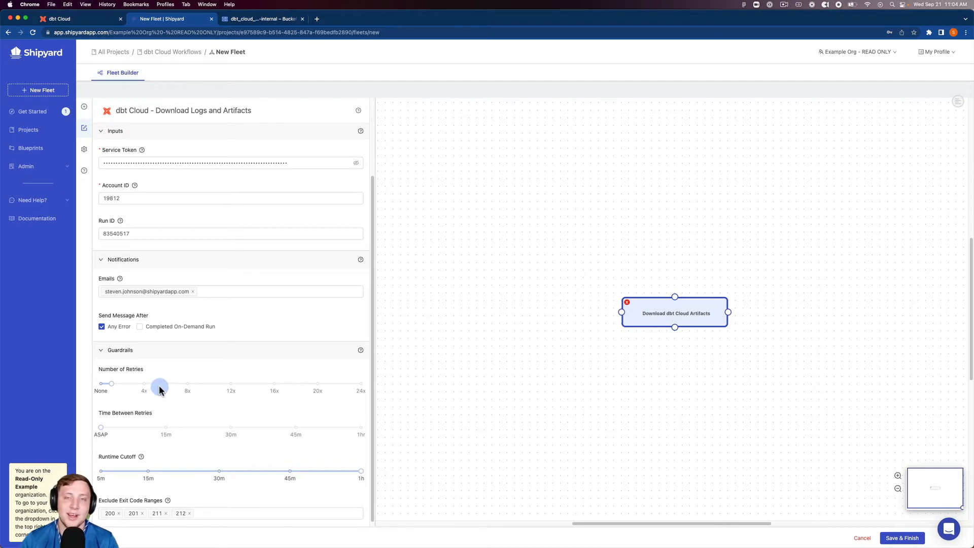
- Move the download vessel to the canvas's upper left and place a Google Cloud Storage Upload Files vessel to its right
{"action": "left_click_drag", "start_coordinate": [675, 324], "coordinate": [463, 182]}
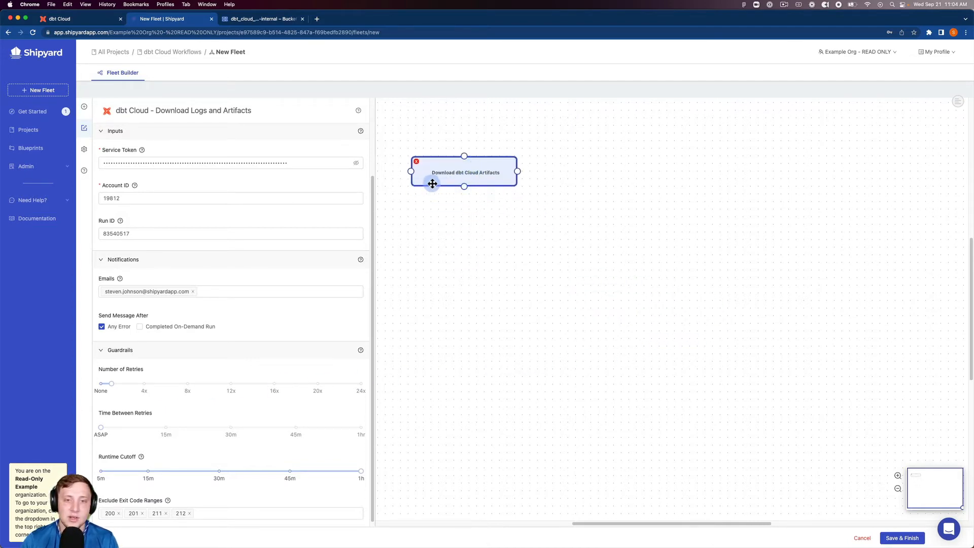
{"action": "left_click", "coordinate": [84, 106]}
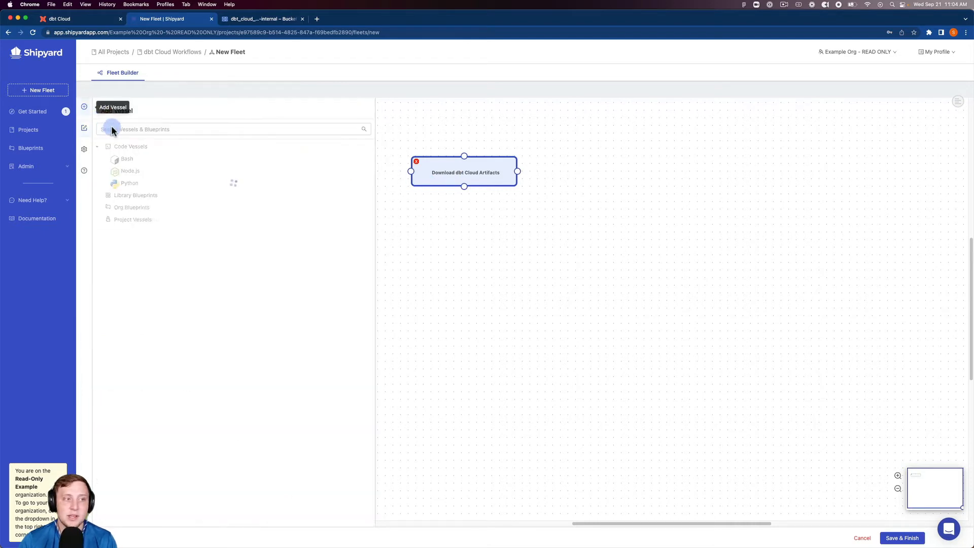
{"action": "left_click", "coordinate": [129, 130]}
{"action": "type", "text": "google "}
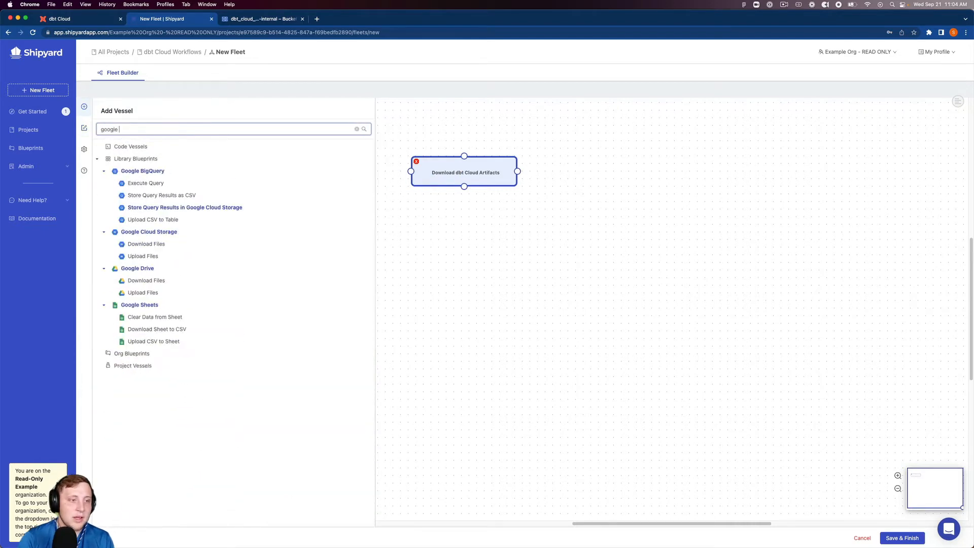
{"action": "type", "text": "cloud"}
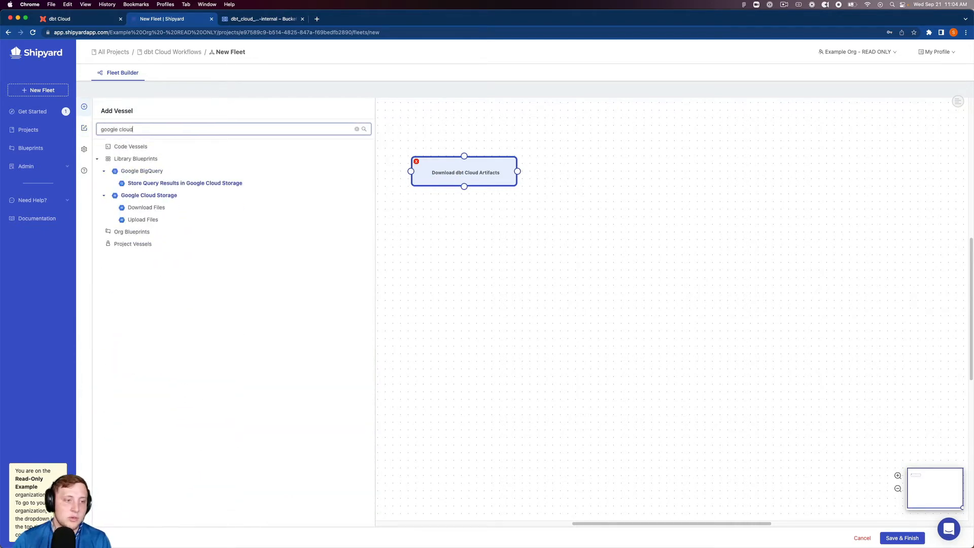
{"action": "left_click", "coordinate": [142, 219]}
{"action": "left_click_drag", "start_coordinate": [692, 312], "coordinate": [656, 172]}
- Rename the Google Cloud Storage vessel as "Upload dbt Cloud Artifacts to GCS"
{"action": "double_click", "coordinate": [256, 163]}
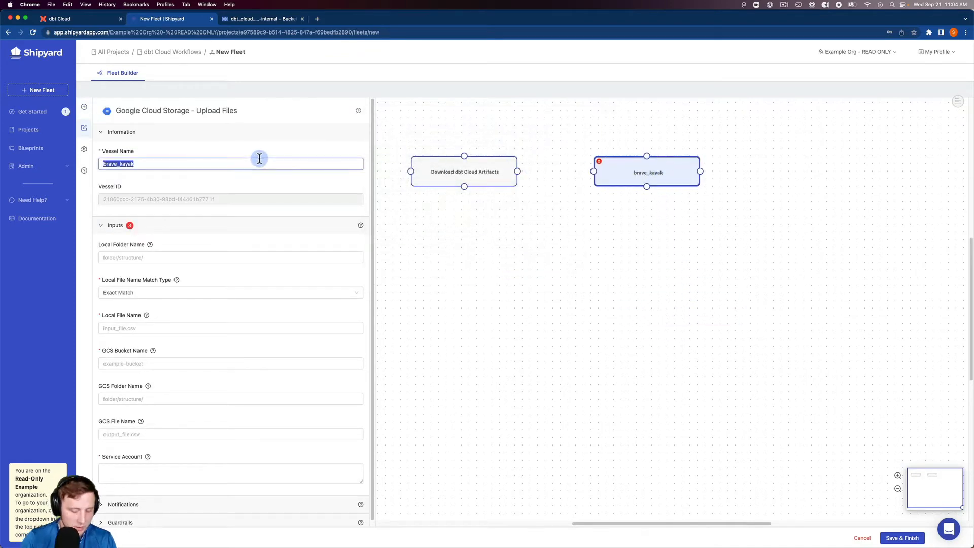
{"action": "type", "text": "Upload dbt C"}
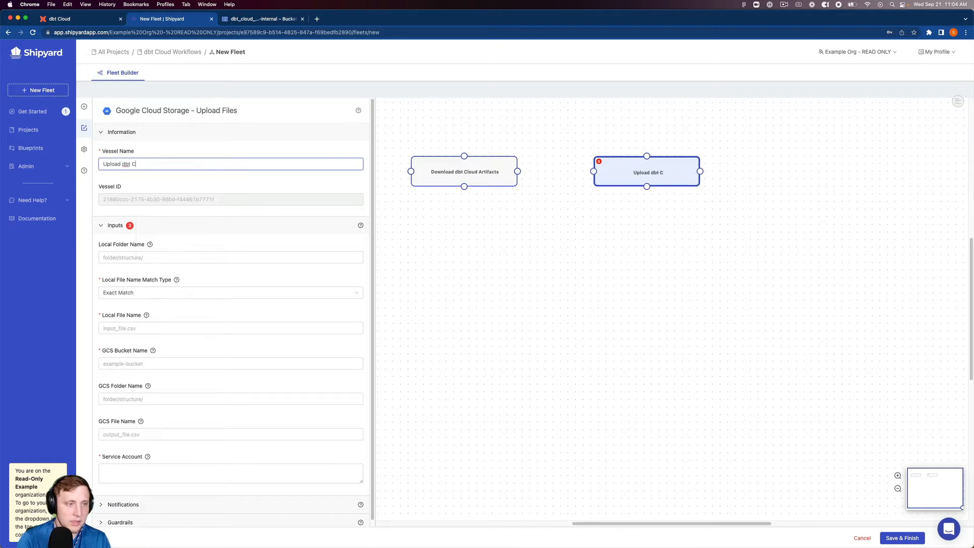
{"action": "type", "text": "loud Artifact"}
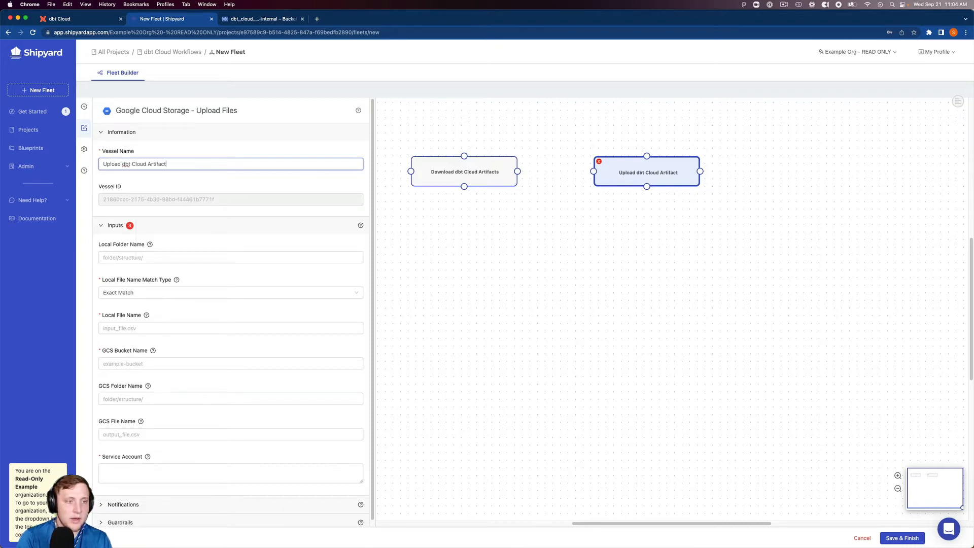
{"action": "type", "text": "s to GCS"}
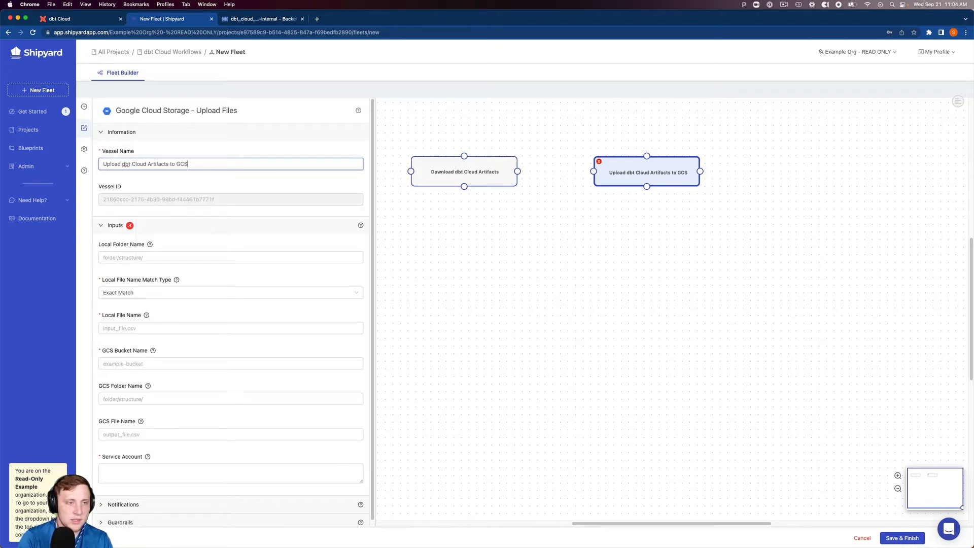
- Set the upload vessel's local folder name to /shipyard-artifacts/dbtcloud-blueprints/artifacts
{"action": "left_click", "coordinate": [158, 257]}
{"action": "left_click", "coordinate": [185, 244]}
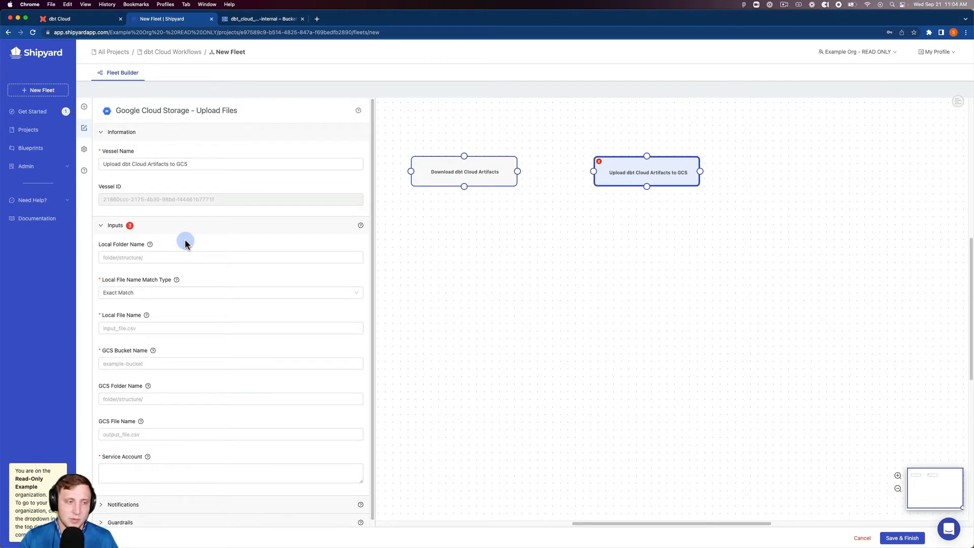
{"action": "left_click", "coordinate": [134, 255]}
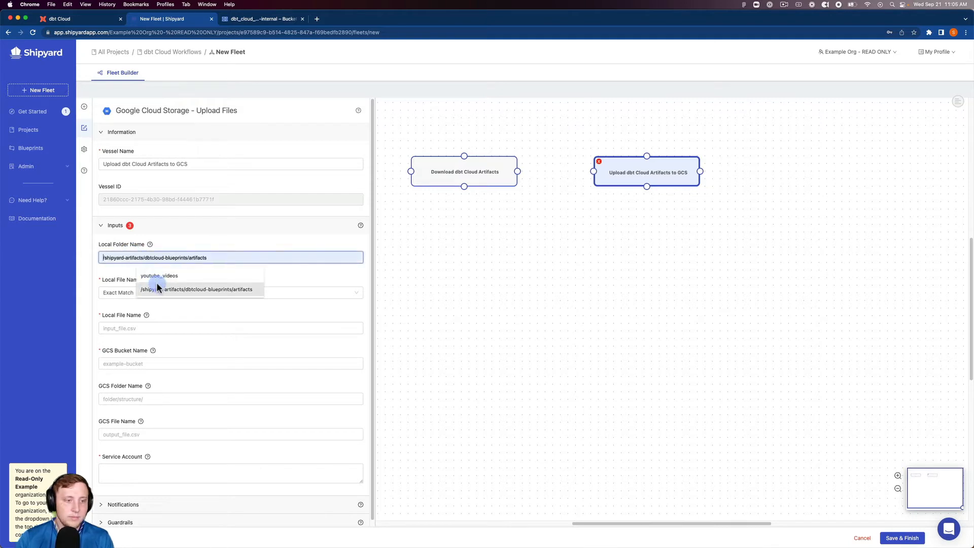
{"action": "left_click", "coordinate": [154, 283]}
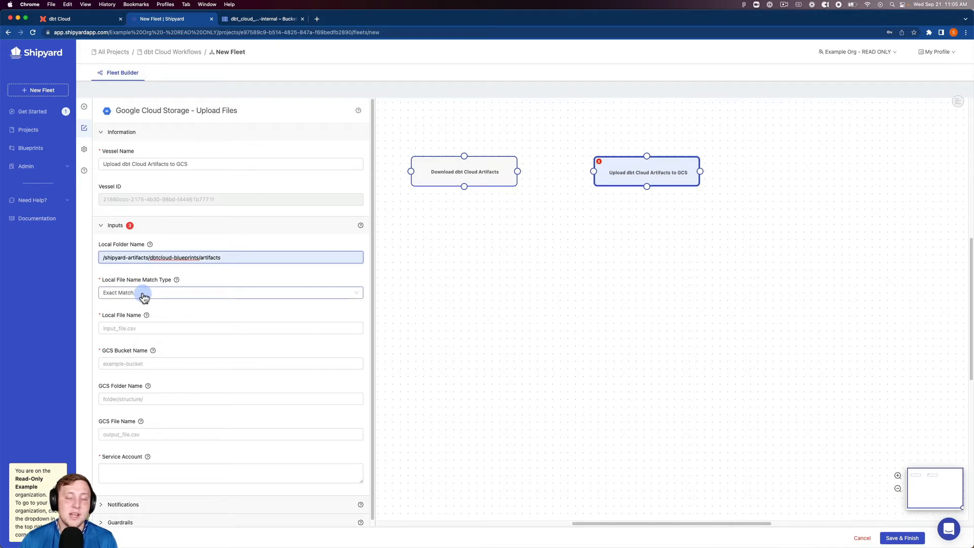
- Set the local file name match type to Regex Match and the local file name to .+.json
{"action": "left_click", "coordinate": [144, 296]}
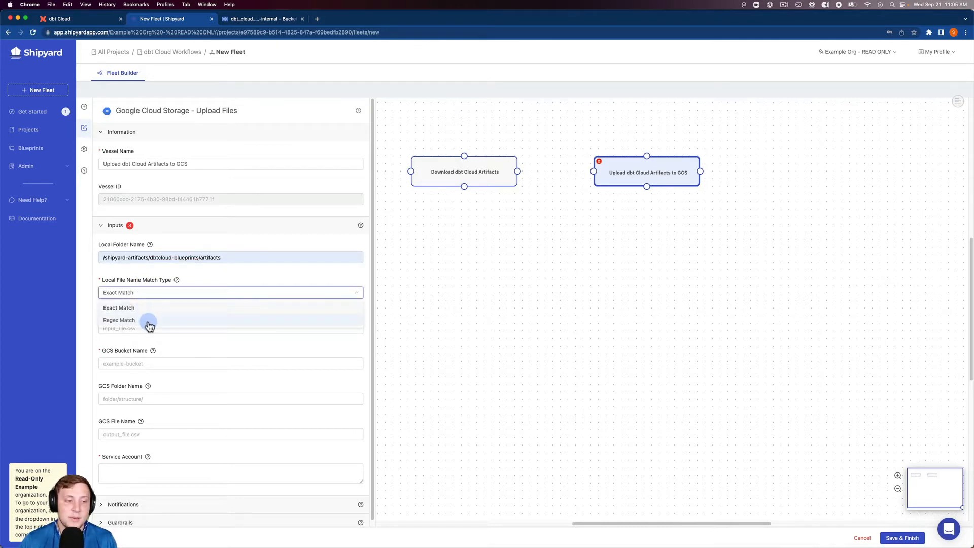
{"action": "left_click", "coordinate": [147, 320]}
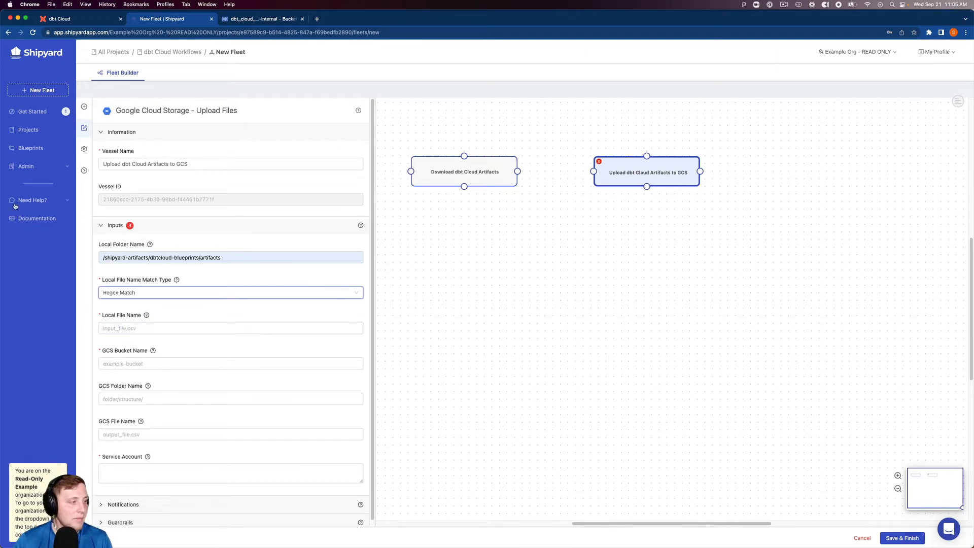
{"action": "left_click", "coordinate": [109, 328]}
{"action": "type", "text": ".+.json"}
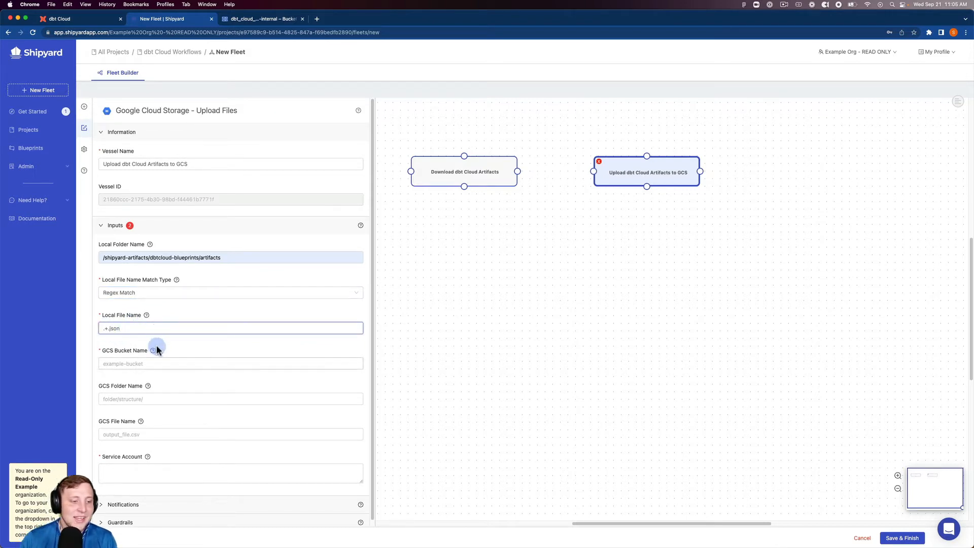
- Set the upload vessel's GCS bucket name to shipyard-solutions-internal and the GCS folder name to dbt_cloud_artifacts
{"action": "left_click", "coordinate": [142, 363]}
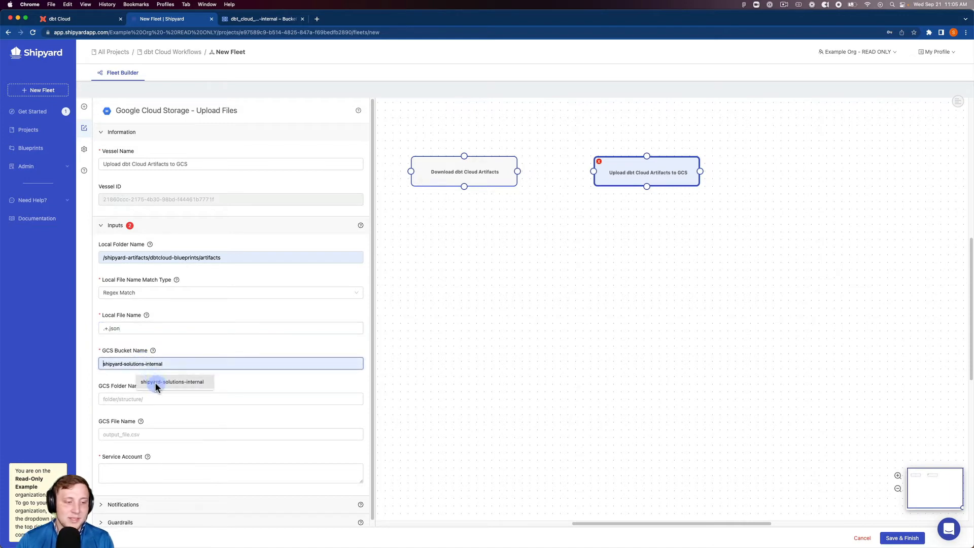
{"action": "left_click", "coordinate": [156, 382]}
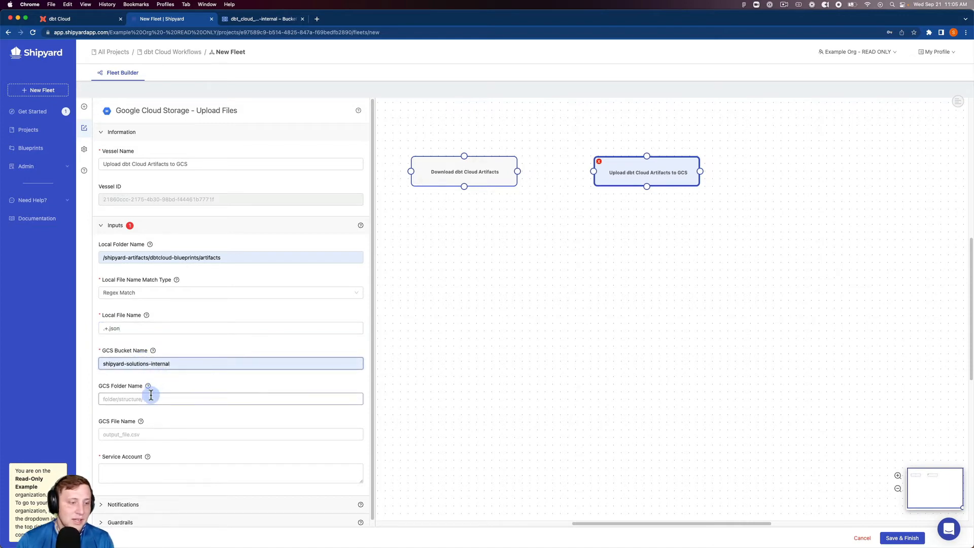
{"action": "left_click", "coordinate": [148, 399]}
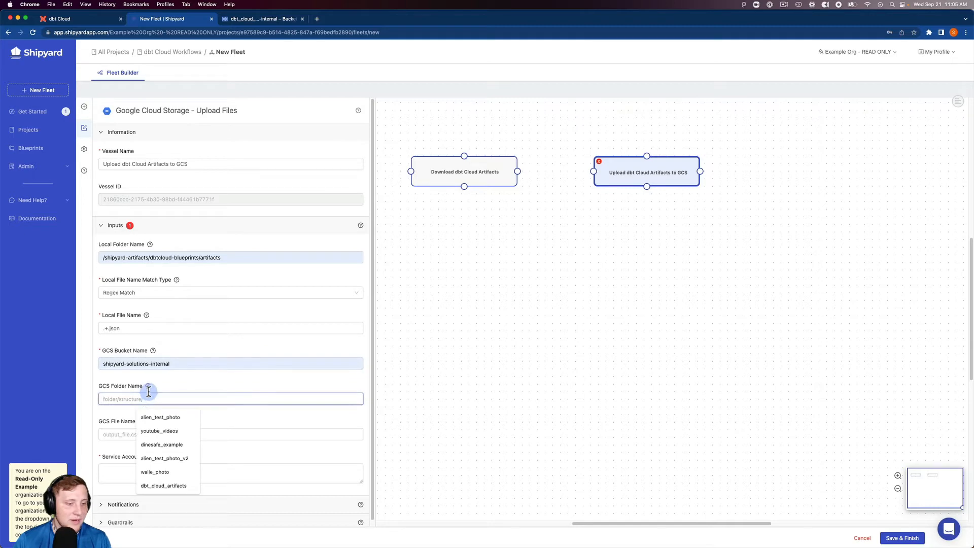
{"action": "left_click", "coordinate": [173, 484]}
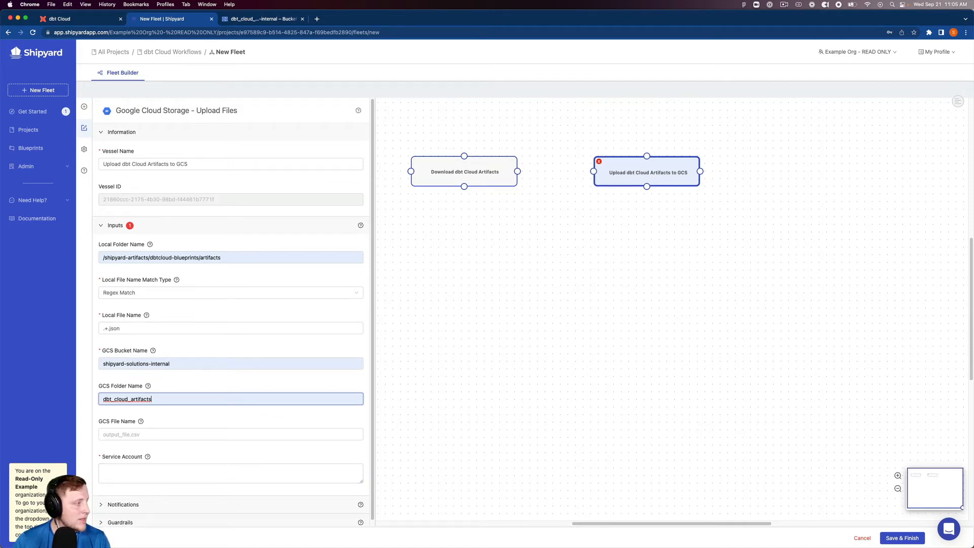
- Paste the service account key into the upload vessel's Service Account field and connect the download vessel's output to the upload vessel
{"action": "left_click", "coordinate": [171, 472]}
{"action": "left_click", "coordinate": [163, 431]}
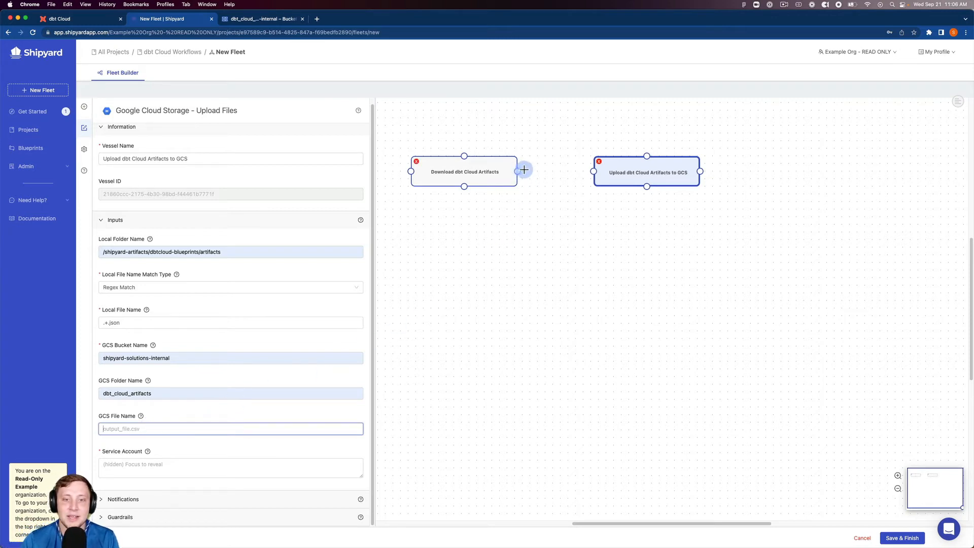
{"action": "left_click_drag", "start_coordinate": [525, 169], "coordinate": [593, 172]}
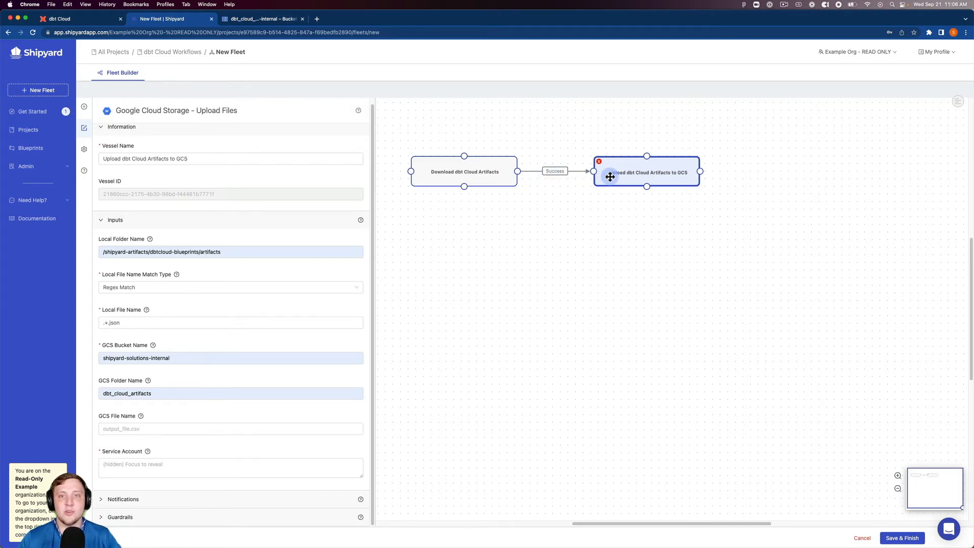
- Name the fleet "dbt Cloud -> Google Cloud Storage: Artifacts" in the fleet settings
{"action": "left_click", "coordinate": [85, 149]}
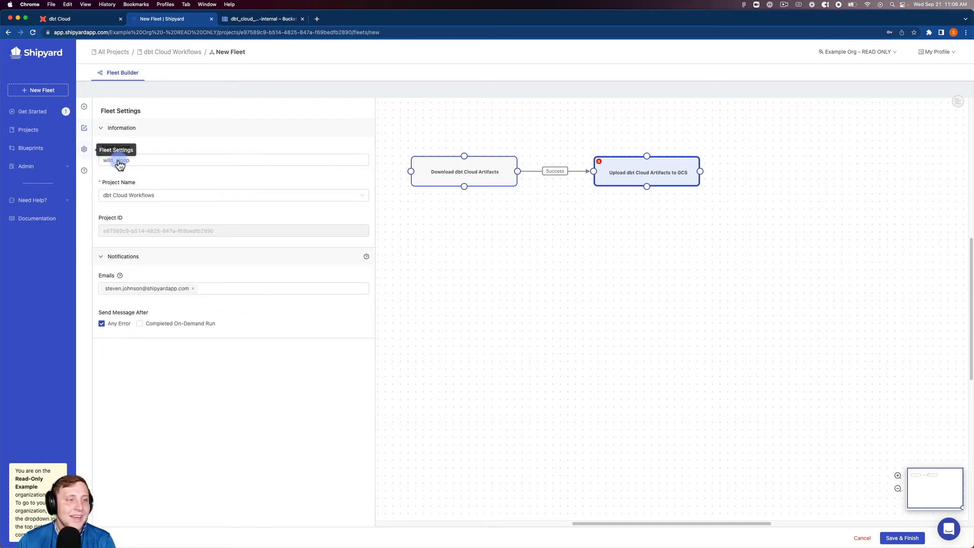
{"action": "double_click", "coordinate": [157, 161]}
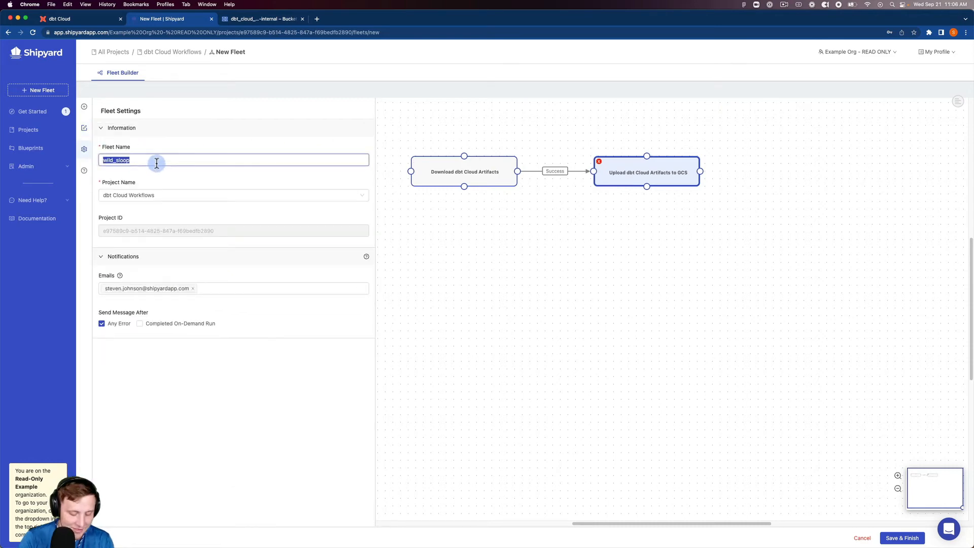
{"action": "type", "text": "dbt Cloud "}
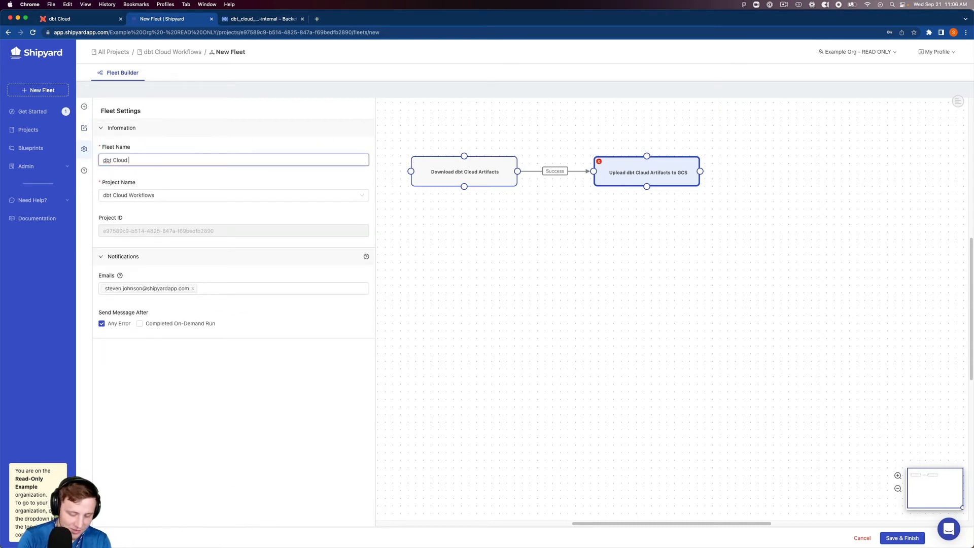
{"action": "type", "text": "-> Google "}
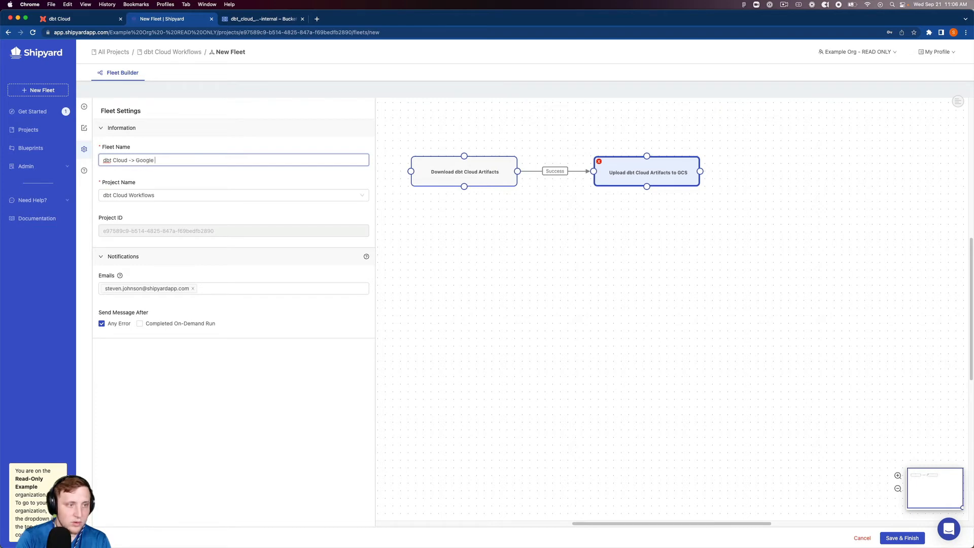
{"action": "type", "text": "Cloud Storage"}
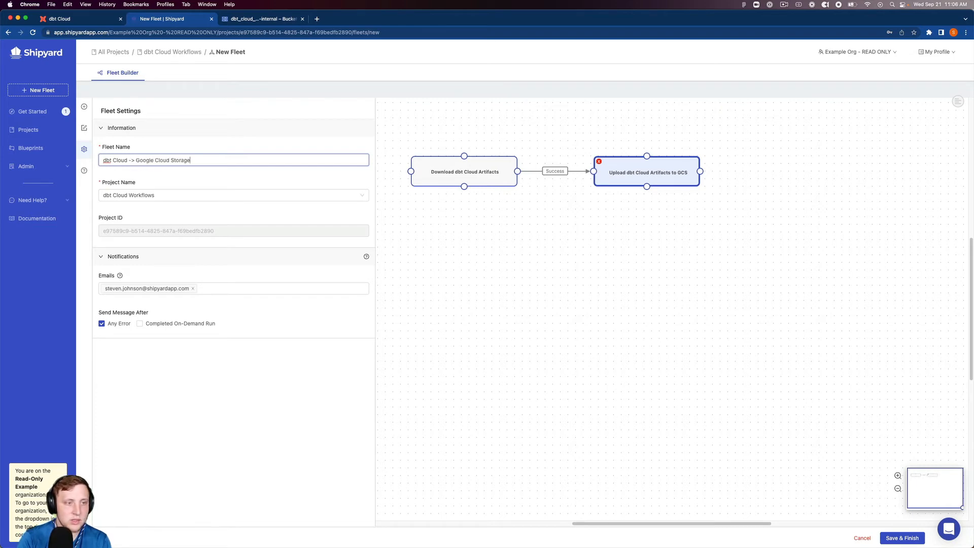
{"action": "type", "text": ": Artifacts"}
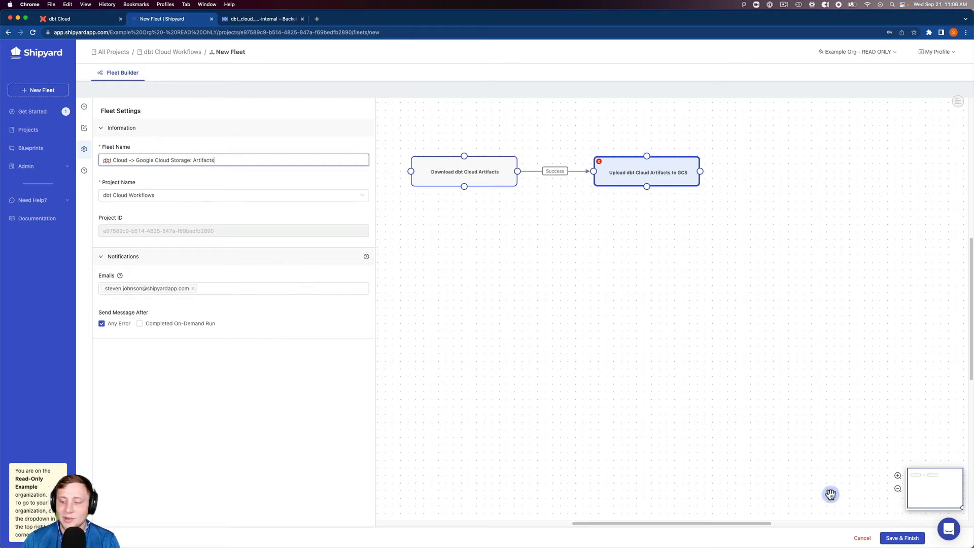
- Save the new fleet and run it on demand
{"action": "left_click", "coordinate": [899, 539]}
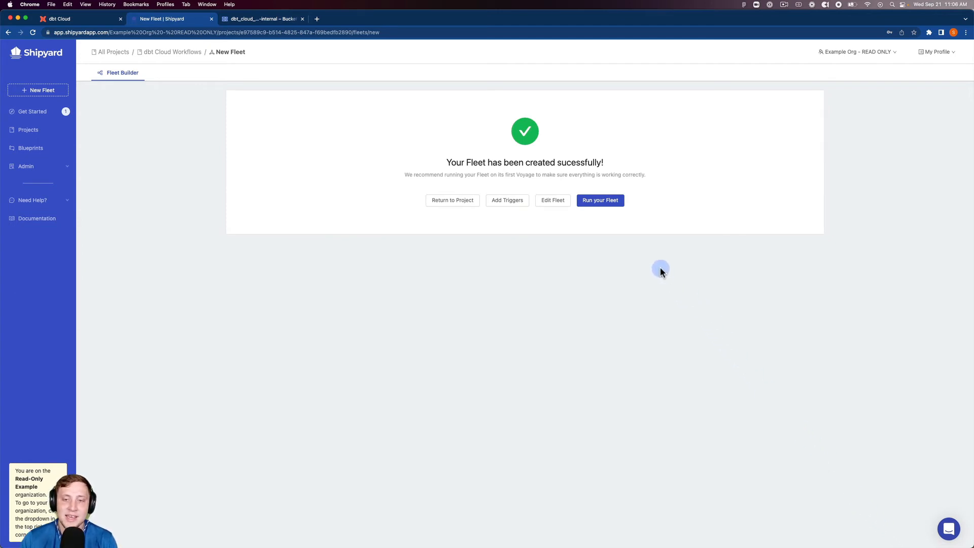
{"action": "left_click", "coordinate": [602, 202]}
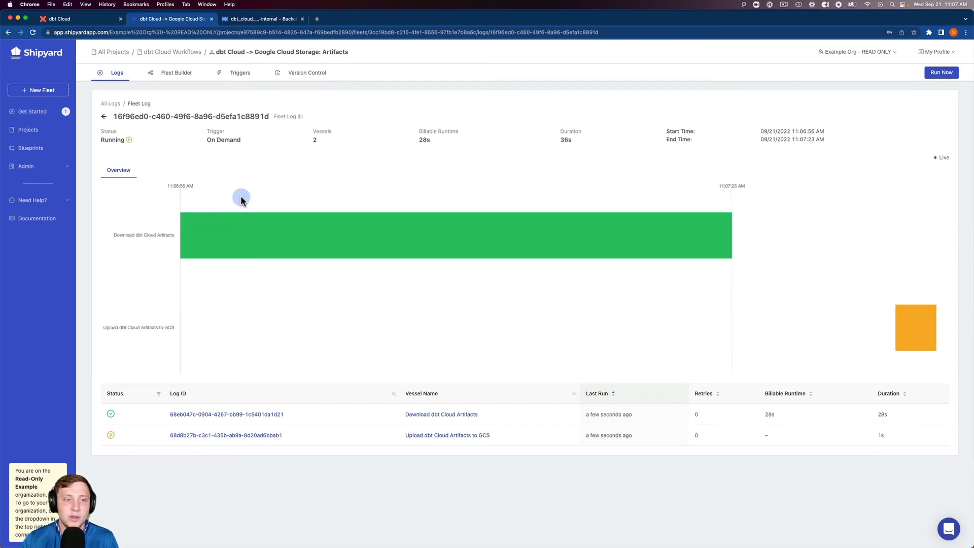
- Open the Download dbt Cloud Artifacts vessel's log and review the output for the downloaded artifact files
{"action": "mouse_move", "coordinate": [231, 231]}
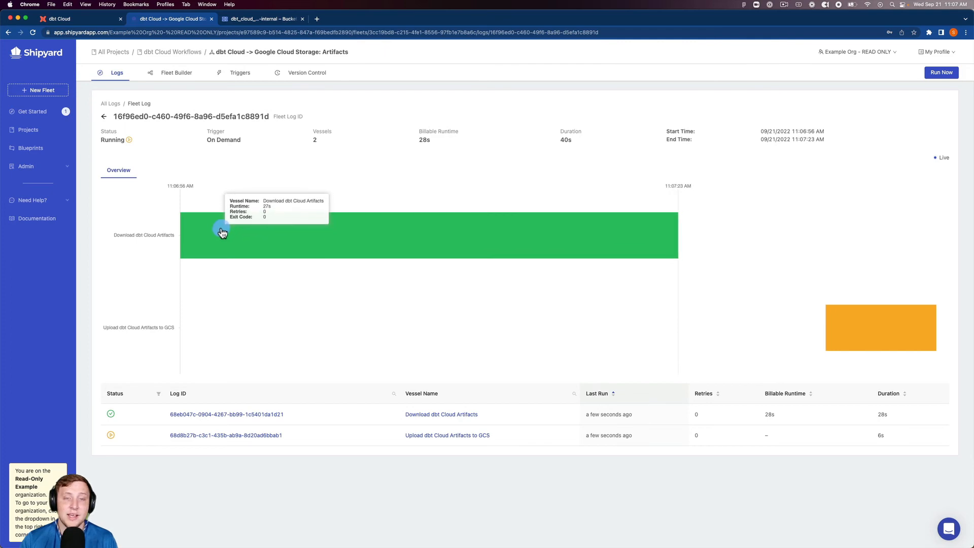
{"action": "left_click", "coordinate": [221, 229]}
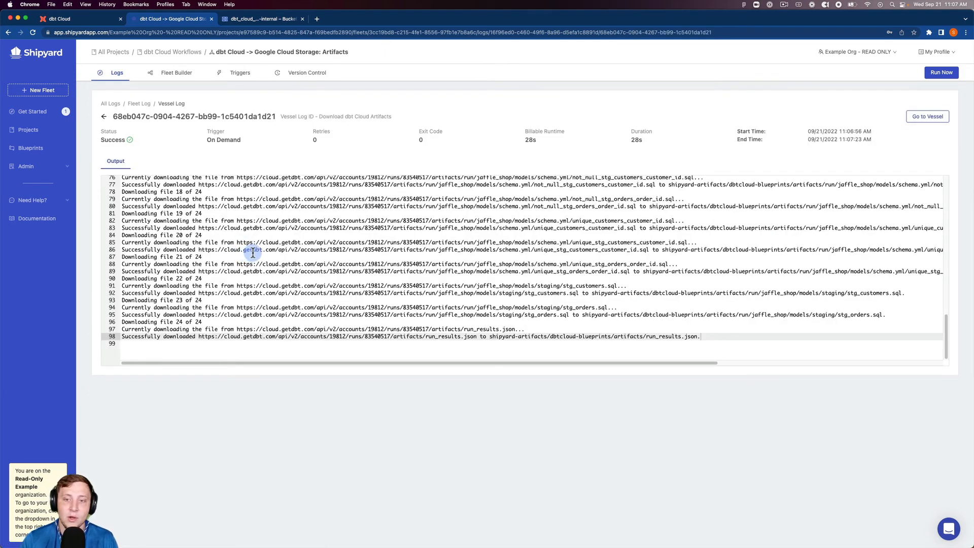
{"action": "scroll", "coordinate": [247, 254], "scroll_direction": "up", "scroll_amount": 5}
{"action": "scroll", "coordinate": [256, 250], "scroll_direction": "up", "scroll_amount": 10}
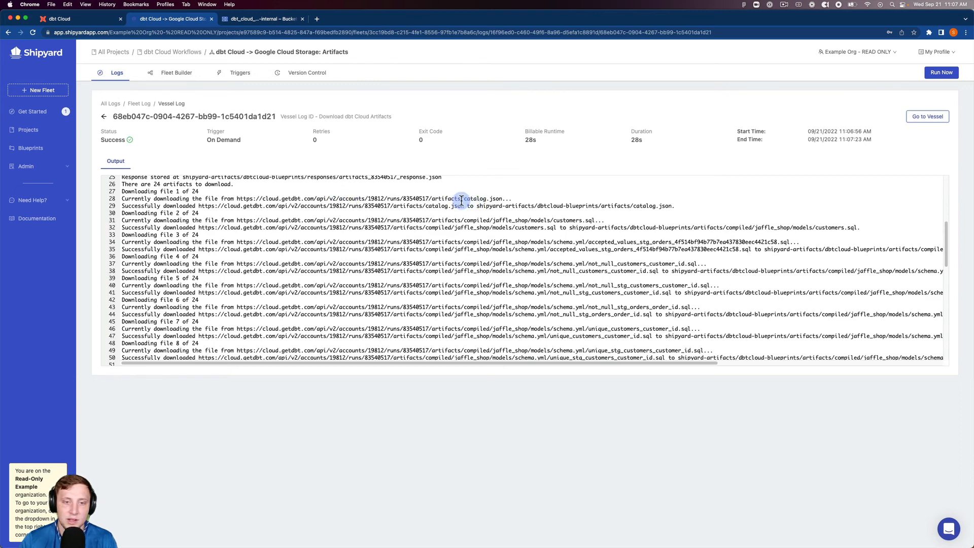
{"action": "scroll", "coordinate": [452, 249], "scroll_direction": "down", "scroll_amount": 10}
{"action": "scroll", "coordinate": [454, 263], "scroll_direction": "down", "scroll_amount": 4}
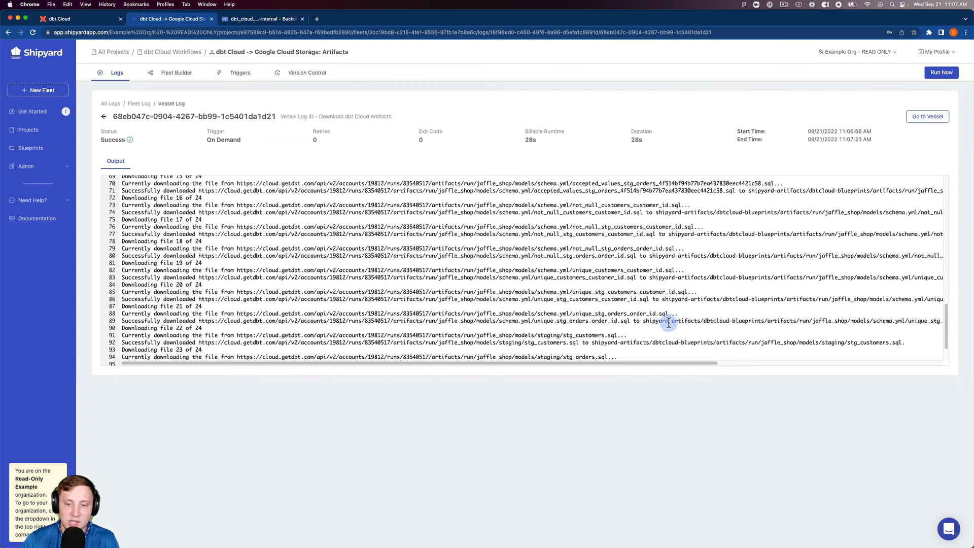
{"action": "scroll", "coordinate": [667, 323], "scroll_direction": "down", "scroll_amount": 3}
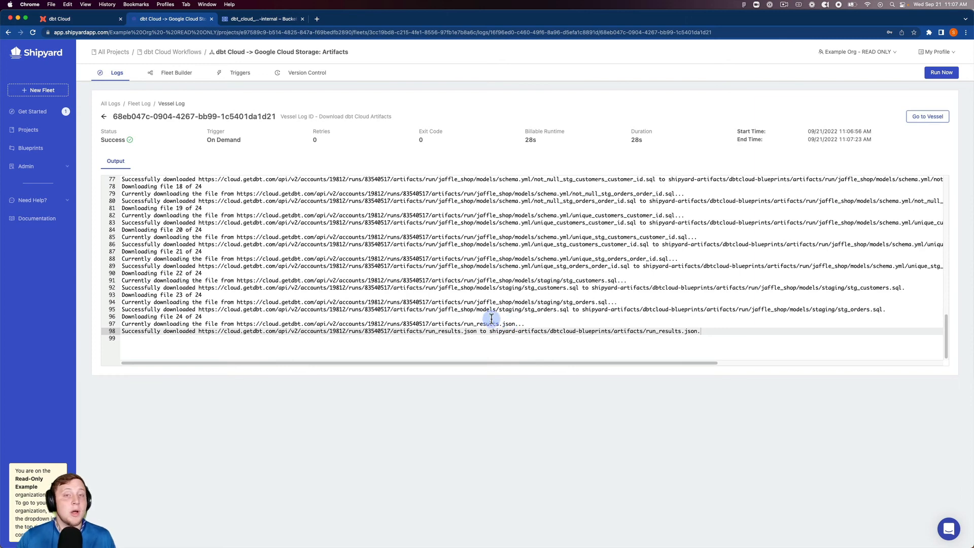
- Check the upload vessel's log for the uploaded files, and reload the dbt_cloud_artifacts bucket folder in Google Cloud Storage
{"action": "left_click", "coordinate": [106, 113]}
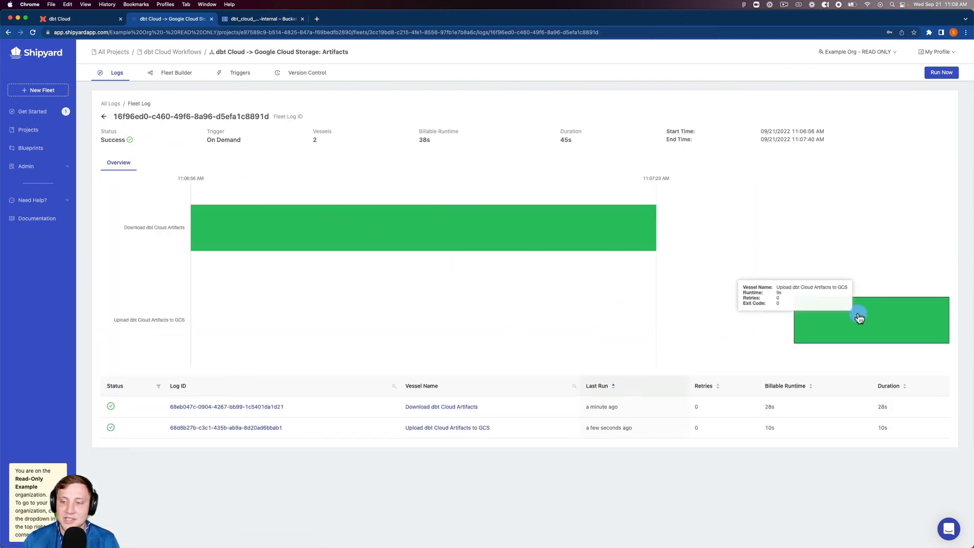
{"action": "left_click", "coordinate": [838, 320]}
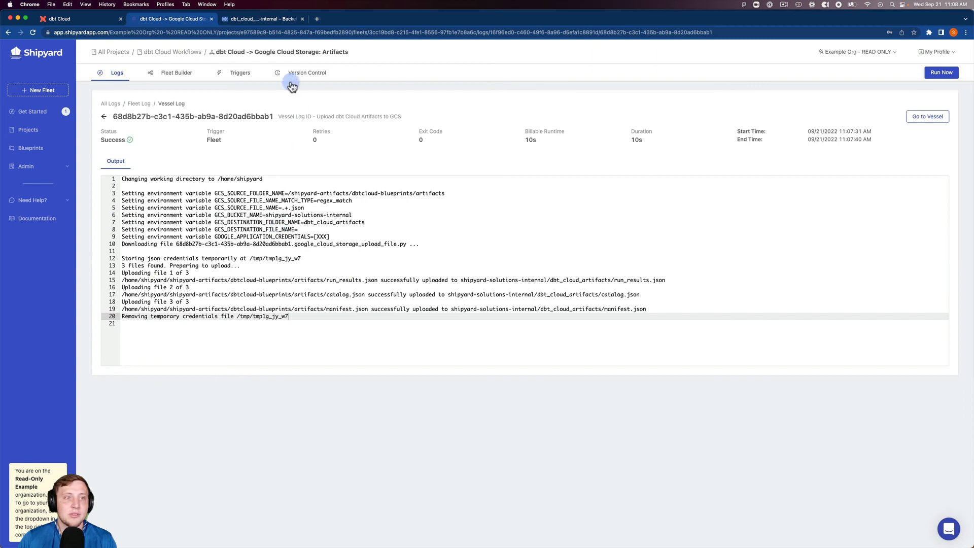
{"action": "left_click", "coordinate": [254, 19]}
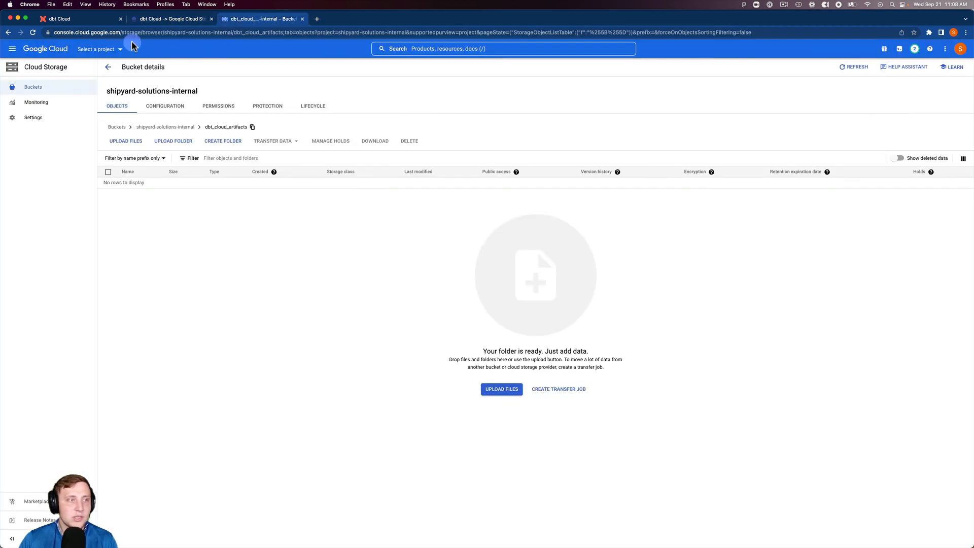
{"action": "left_click", "coordinate": [31, 33]}
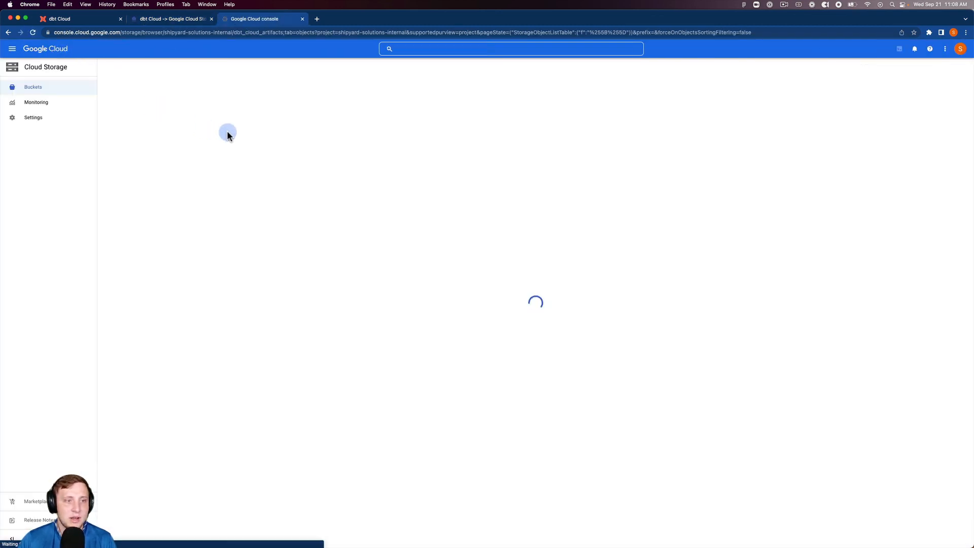